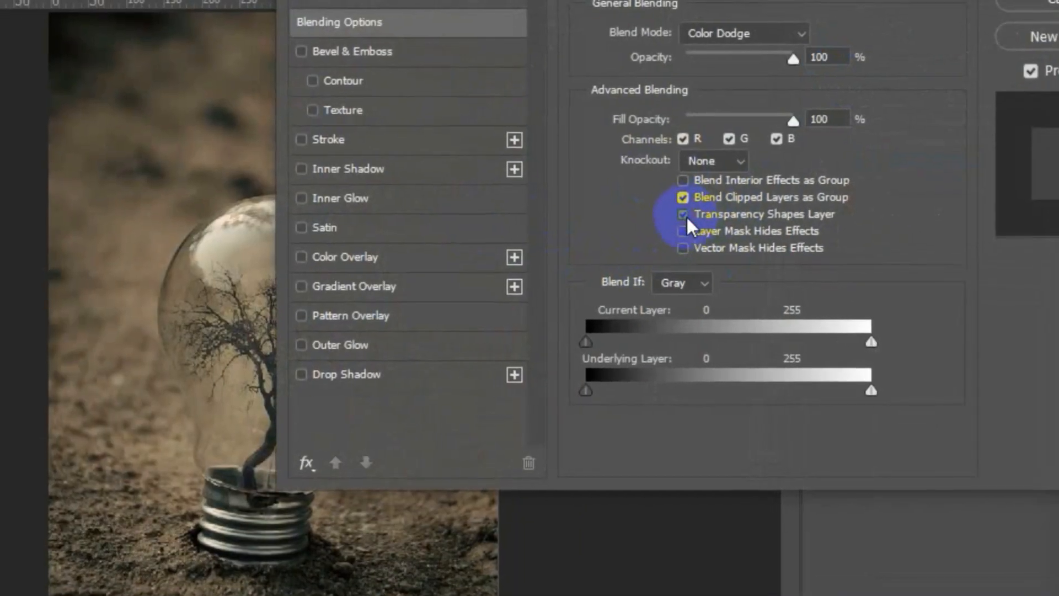
# Step: Turn off Transparency Shapes Layer for Layer 1 and split its underlying-layer Blend If shadow slider to 32 / 70
pyautogui.click(719, 236)
pyautogui.moveTo(573, 386); pyautogui.dragTo(593, 394)
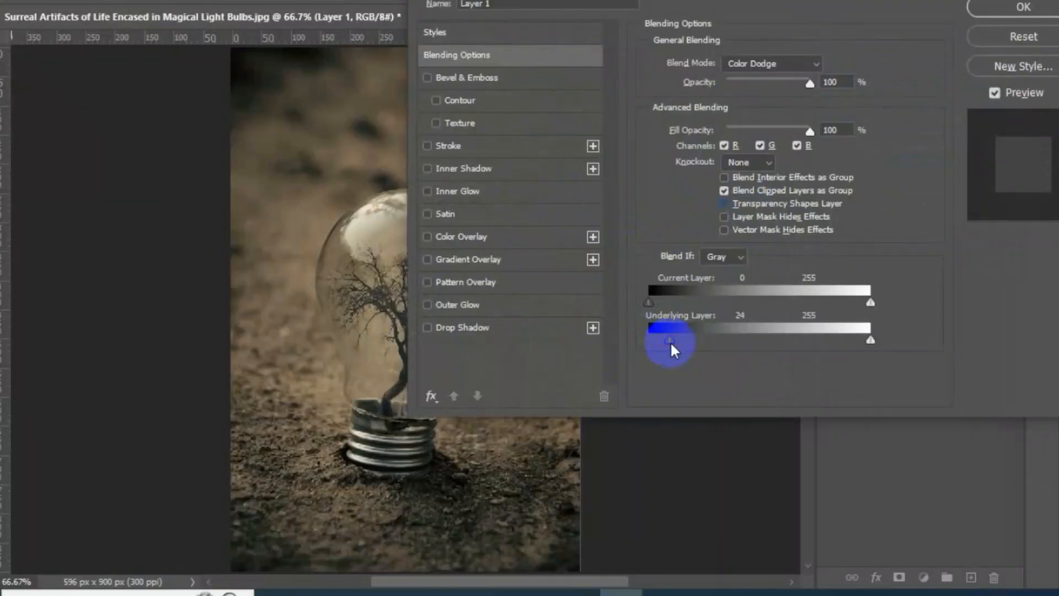
pyautogui.moveTo(670, 341); pyautogui.dragTo(694, 342)
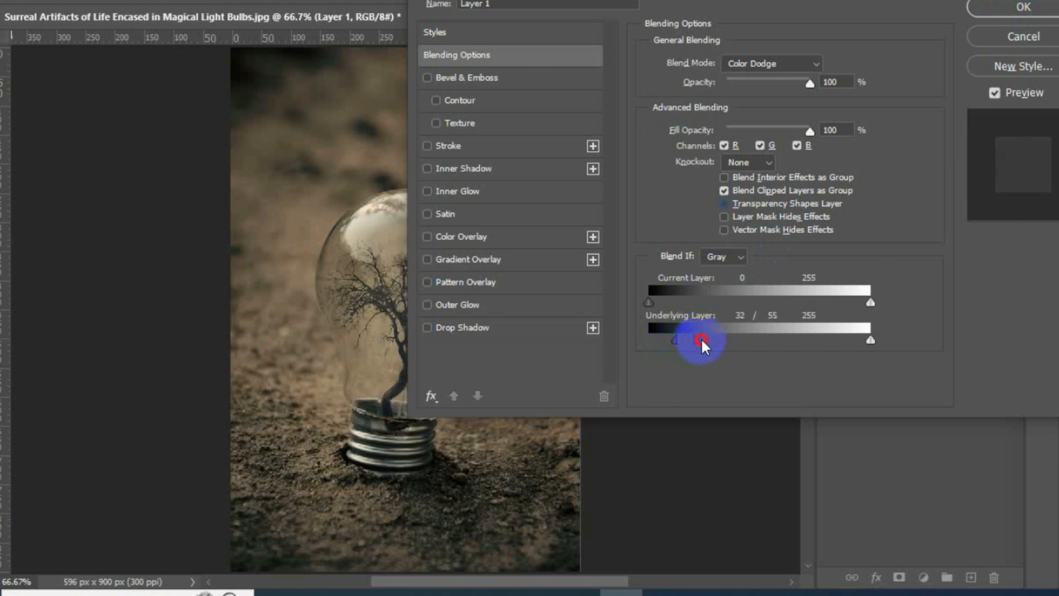
pyautogui.moveTo(705, 341); pyautogui.dragTo(696, 340)
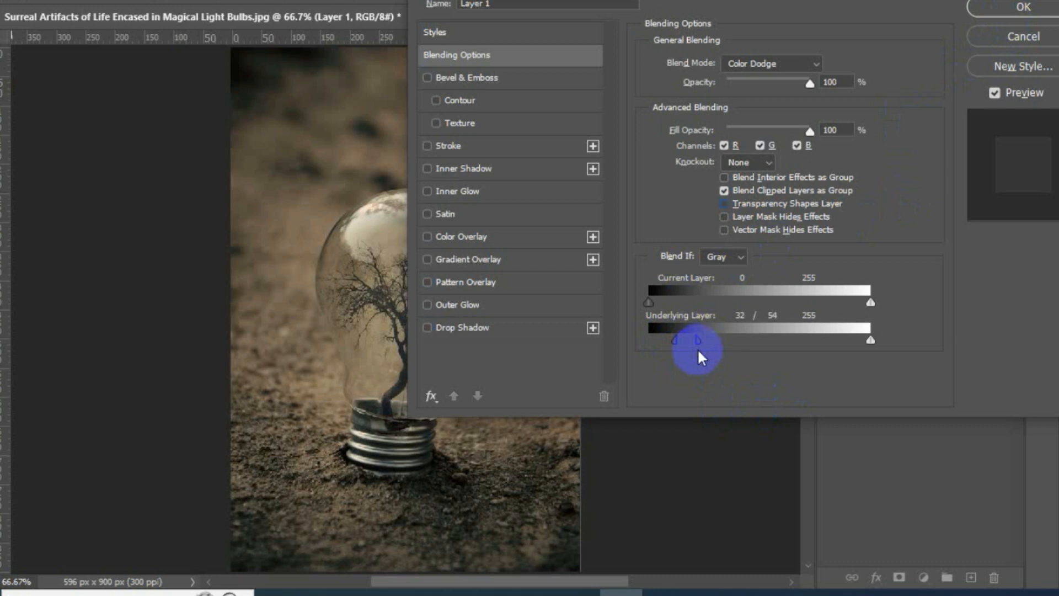
pyautogui.moveTo(698, 351); pyautogui.dragTo(735, 324)
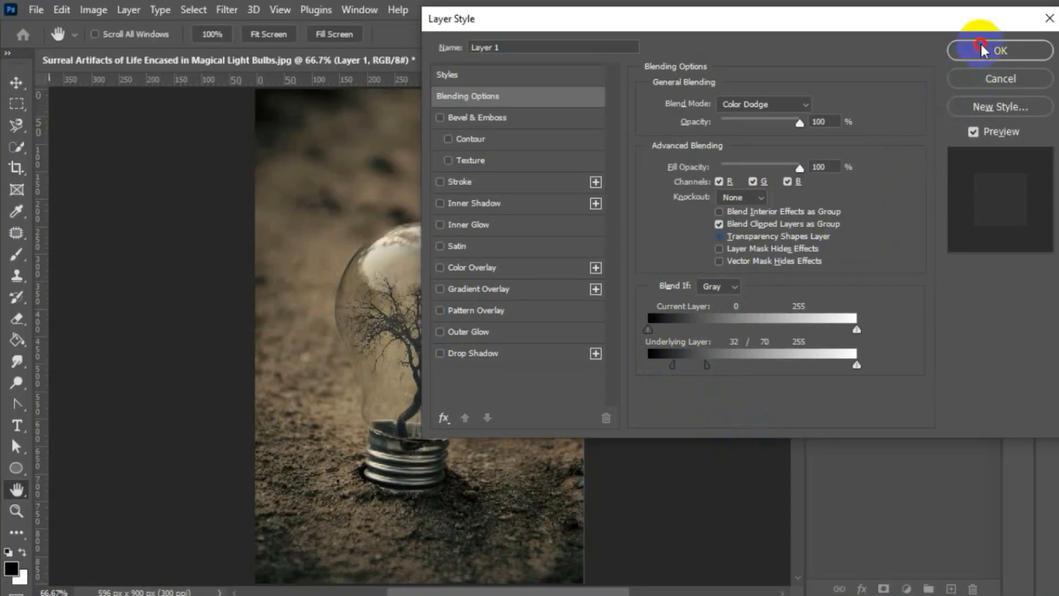
pyautogui.click(982, 51)
# Step: Set the foreground color to golden yellow #fcc507
pyautogui.press('w')
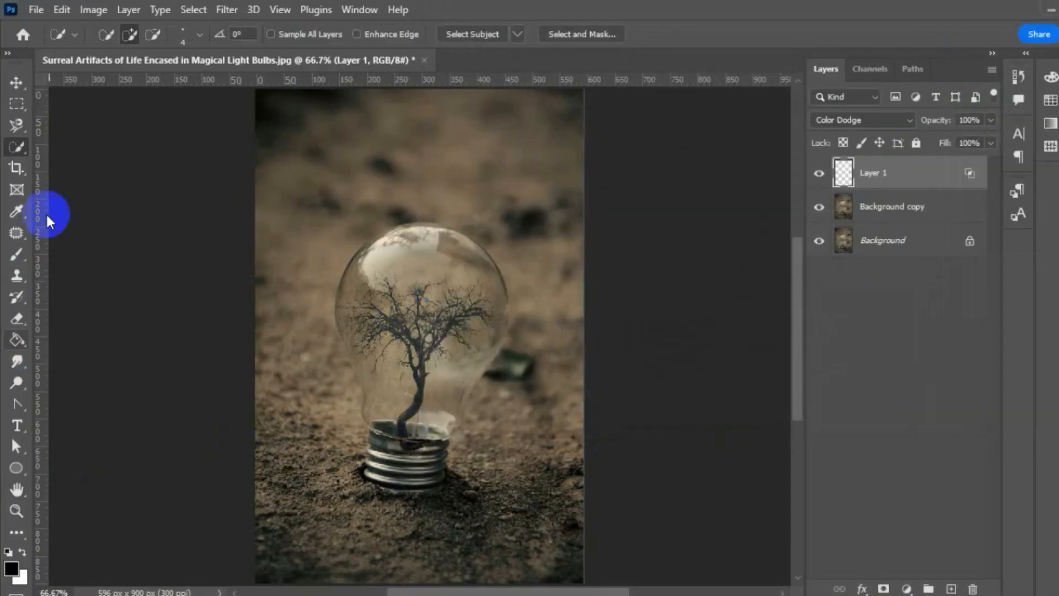
pyautogui.click(13, 573)
pyautogui.click(907, 319)
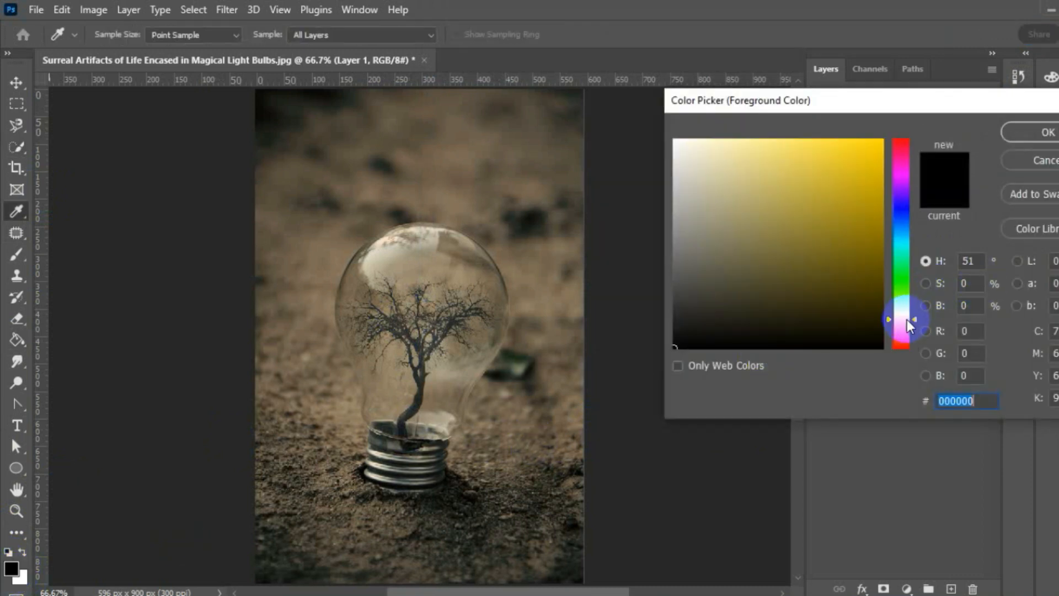
pyautogui.click(878, 151)
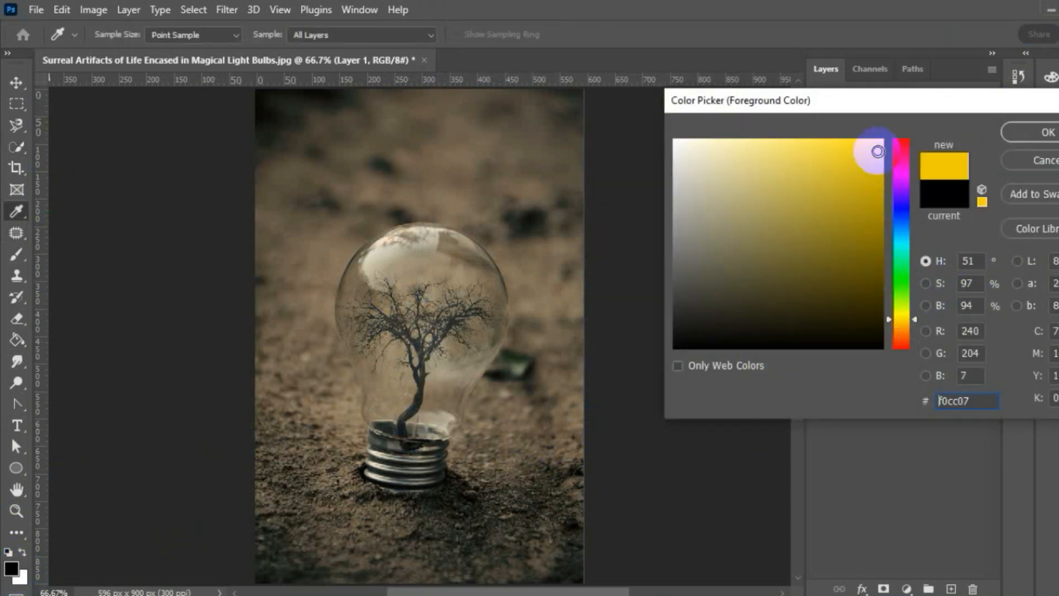
pyautogui.click(897, 326)
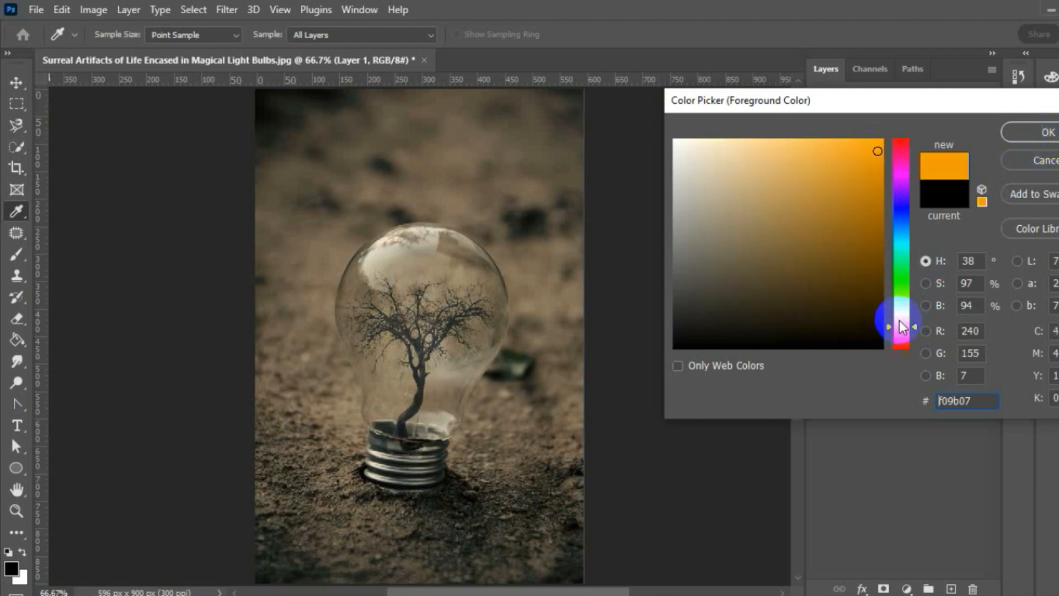
pyautogui.click(903, 316)
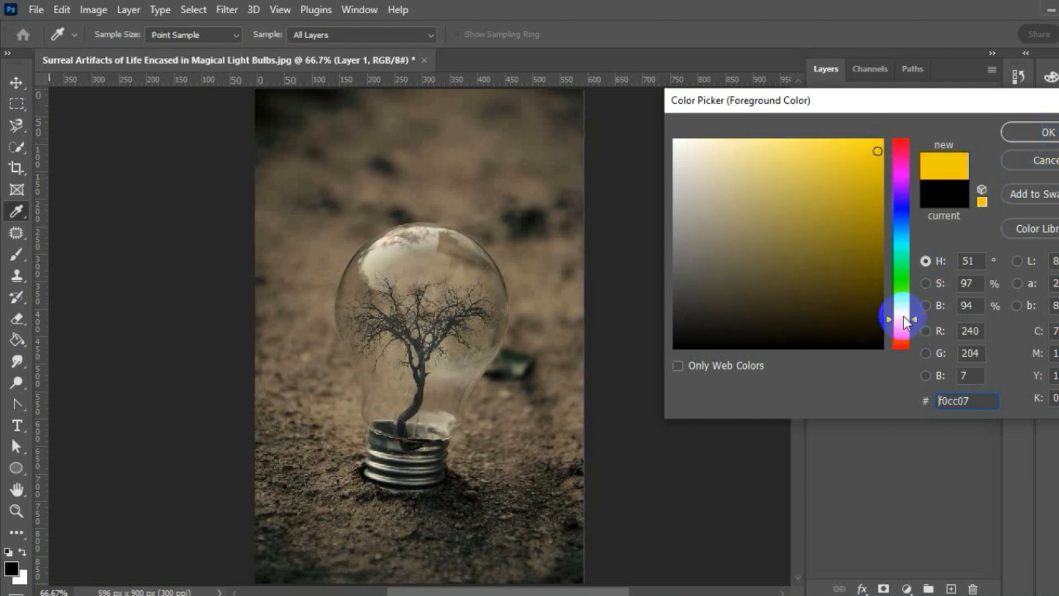
pyautogui.click(897, 315)
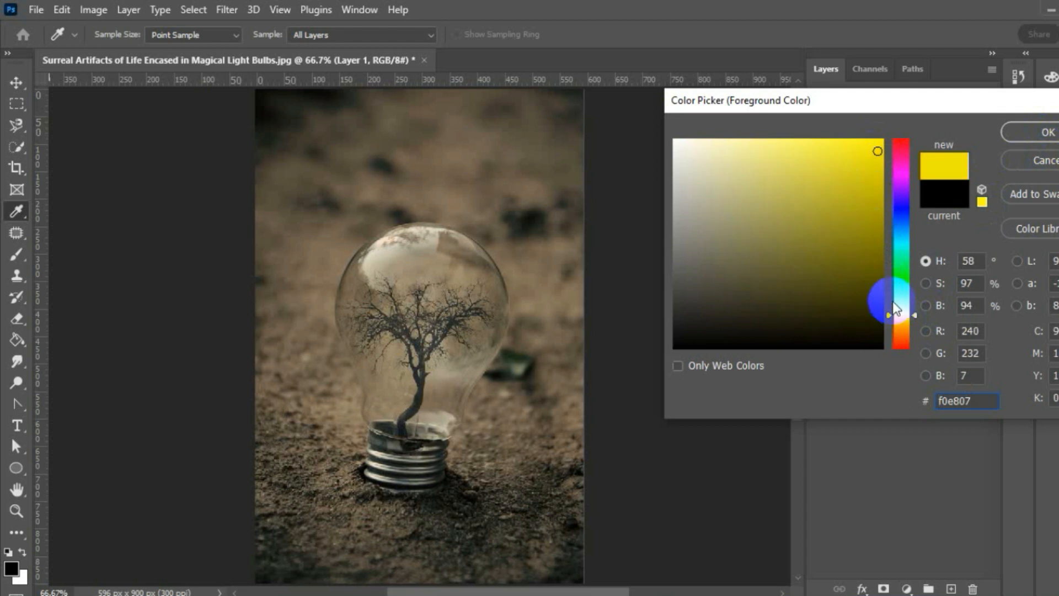
pyautogui.click(902, 326)
pyautogui.click(902, 322)
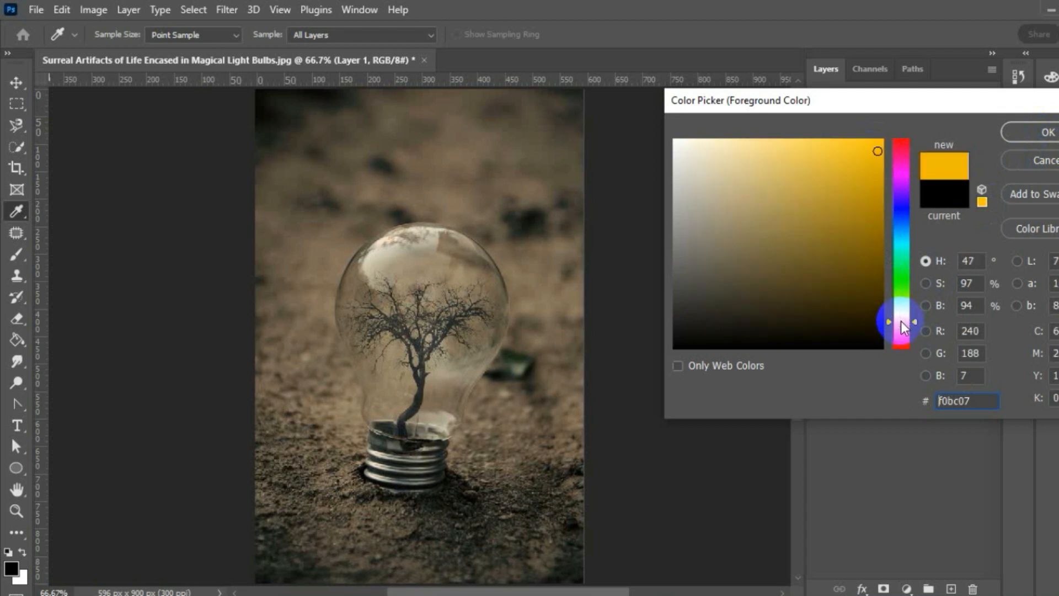
pyautogui.click(877, 142)
pyautogui.click(1028, 130)
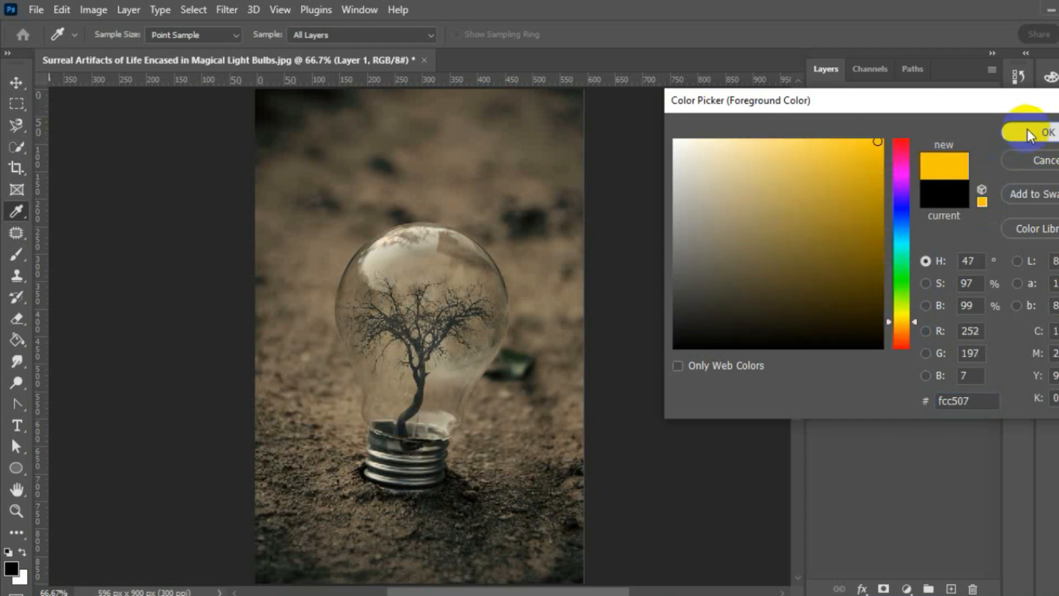
# Step: Set the background color to near-black #050404
pyautogui.click(22, 579)
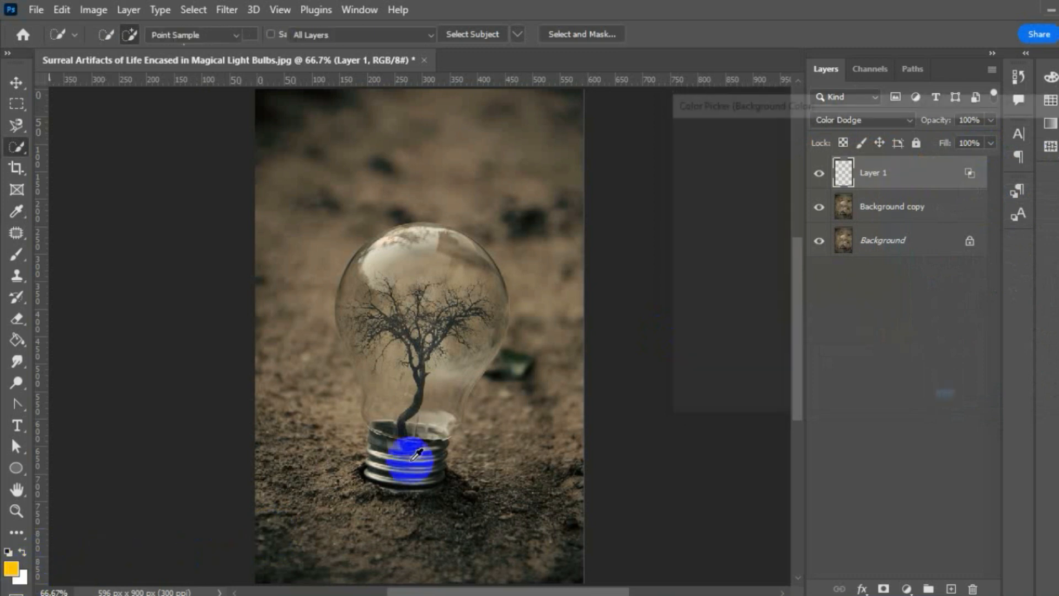
pyautogui.click(712, 344)
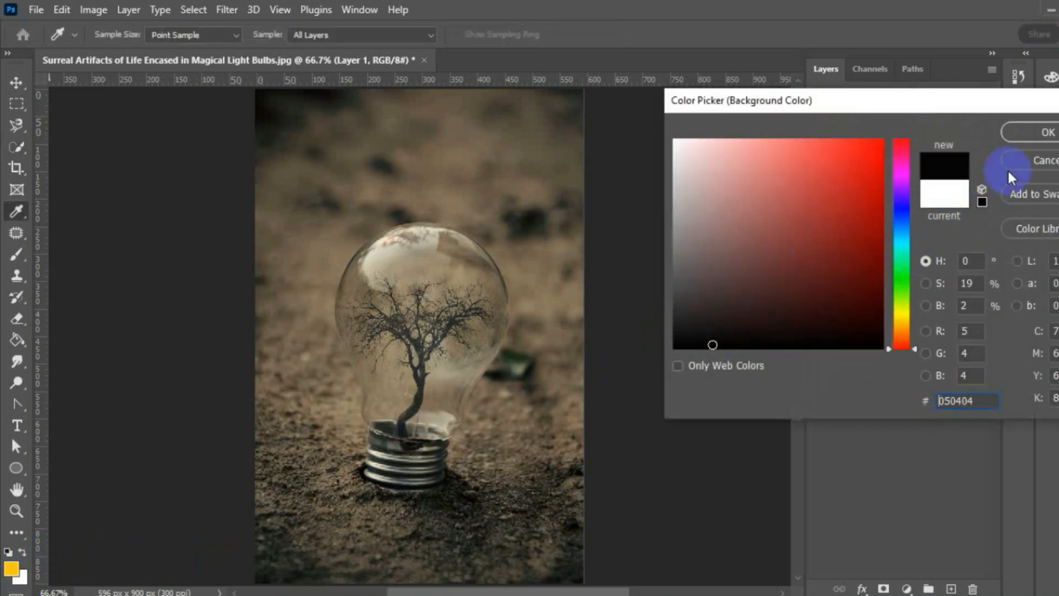
pyautogui.click(1040, 132)
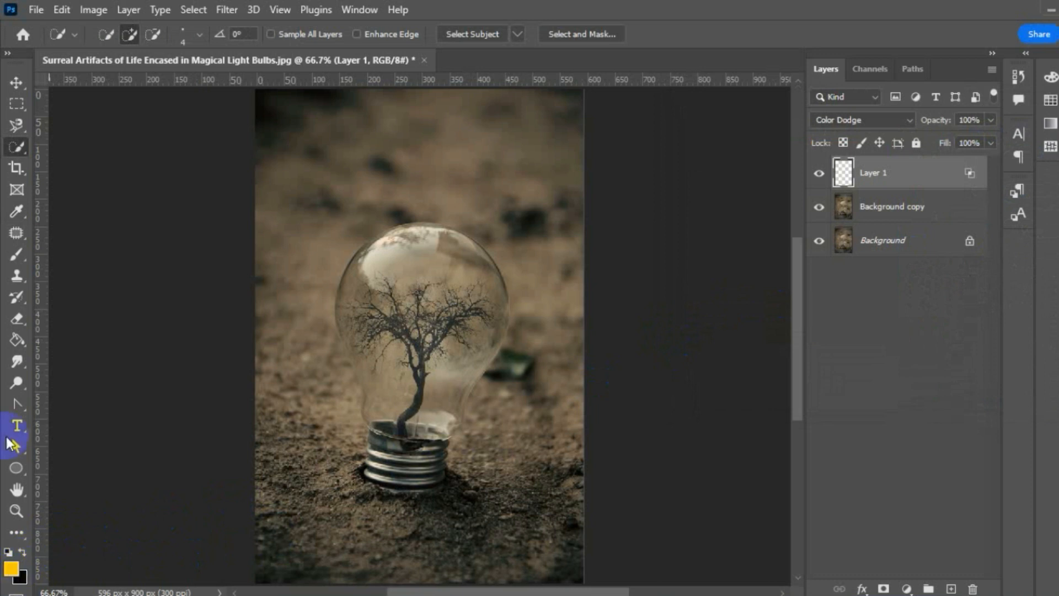
# Step: Switch to the Brush tool and set its size to 30 px
pyautogui.click(16, 255)
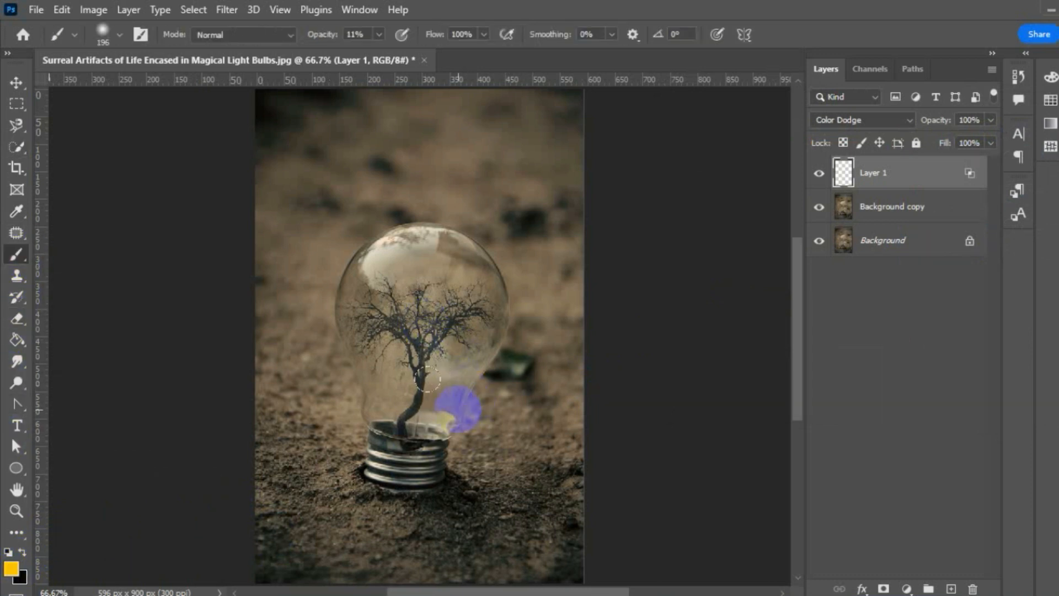
pyautogui.moveTo(443, 379); pyautogui.dragTo(435, 374)
pyautogui.press('[')
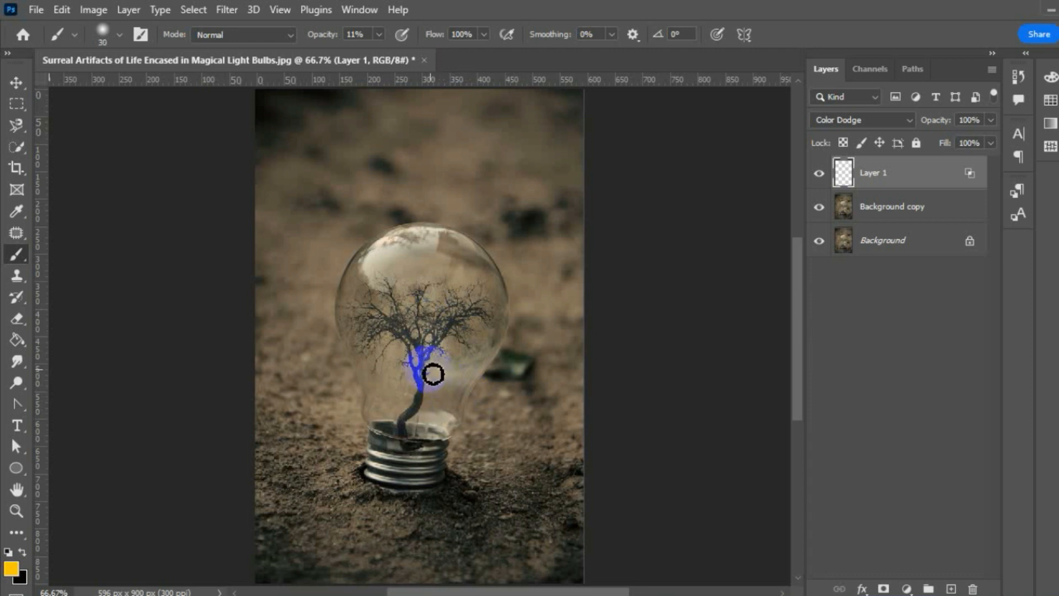
pyautogui.click(379, 34)
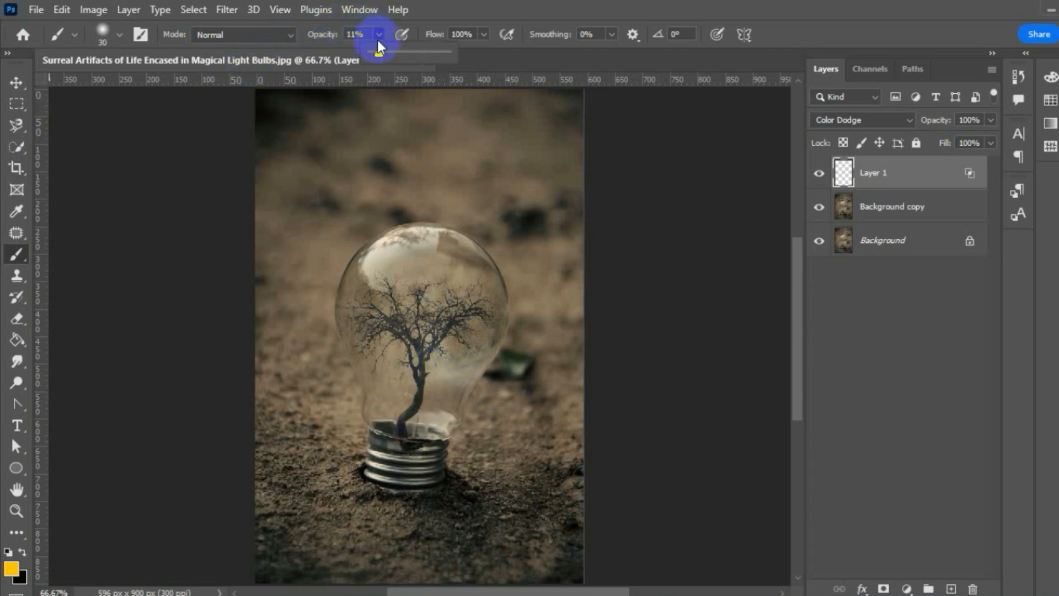
# Step: Choose the Hard Round brush and lower its hardness to 6%
pyautogui.click(105, 32)
pyautogui.click(86, 235)
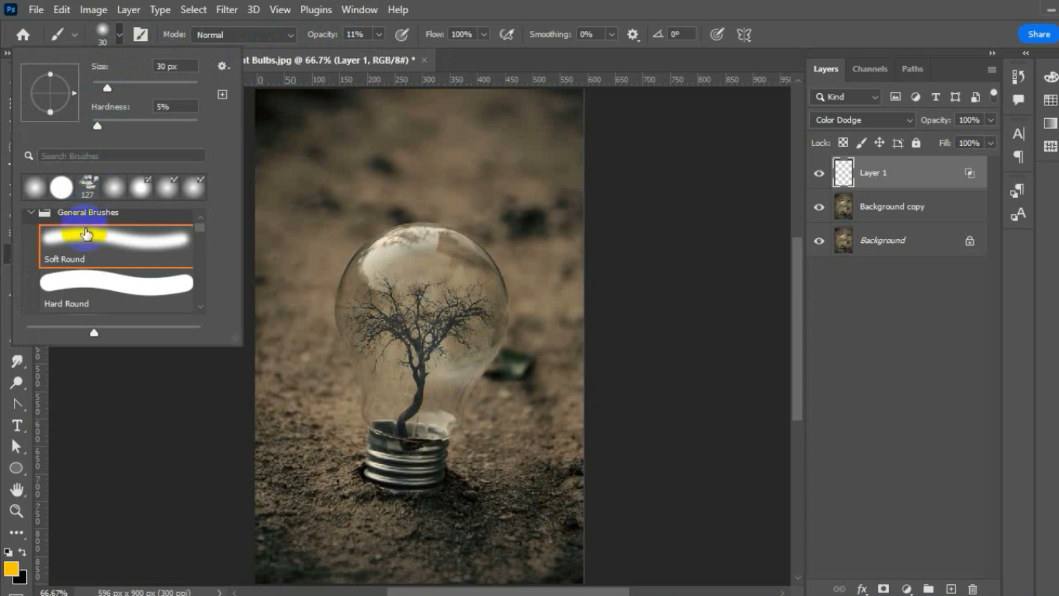
pyautogui.click(94, 127)
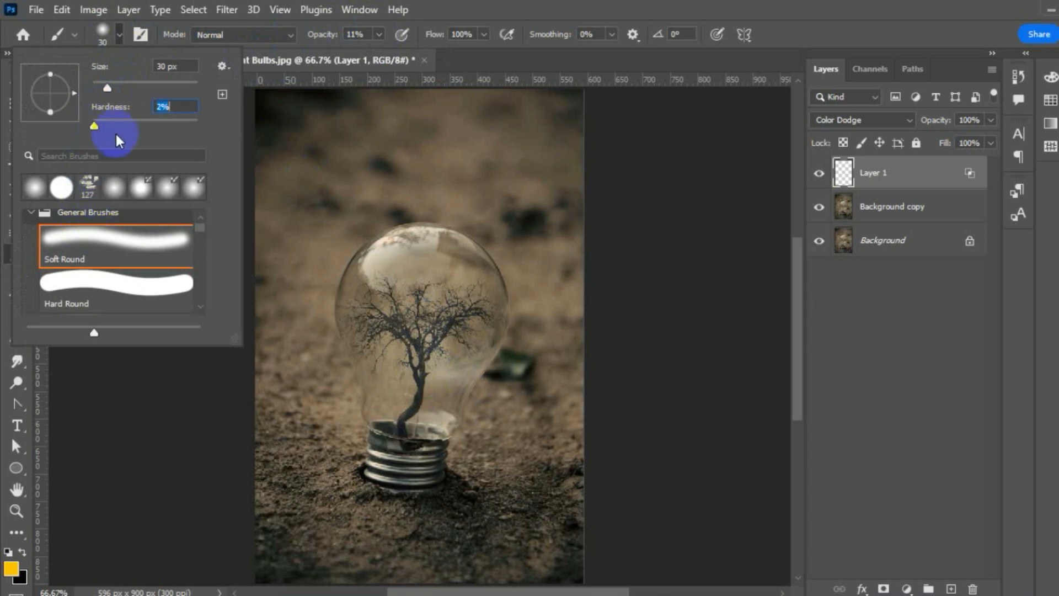
pyautogui.click(96, 127)
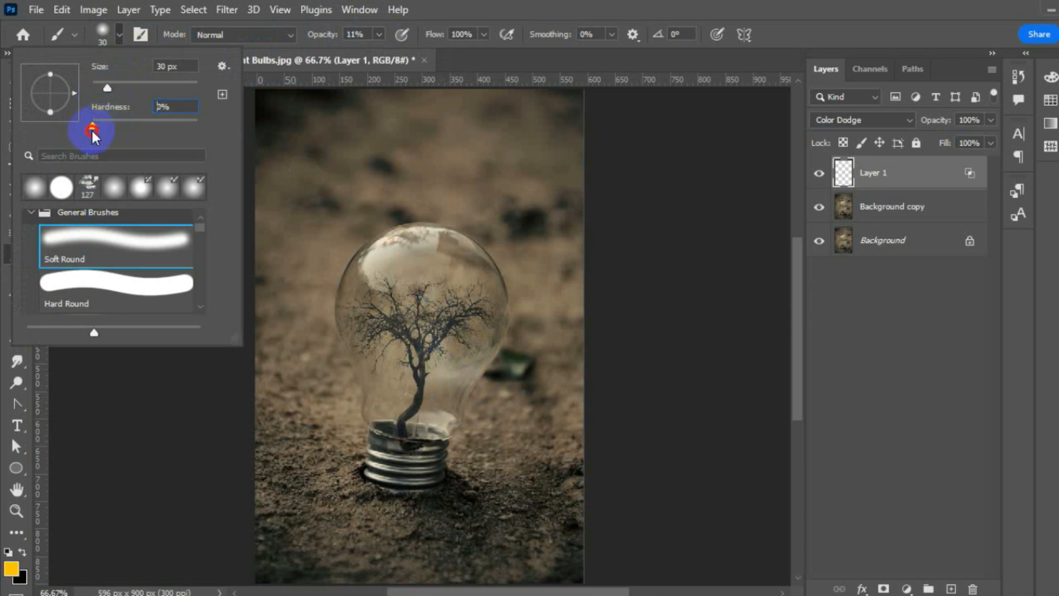
pyautogui.click(108, 297)
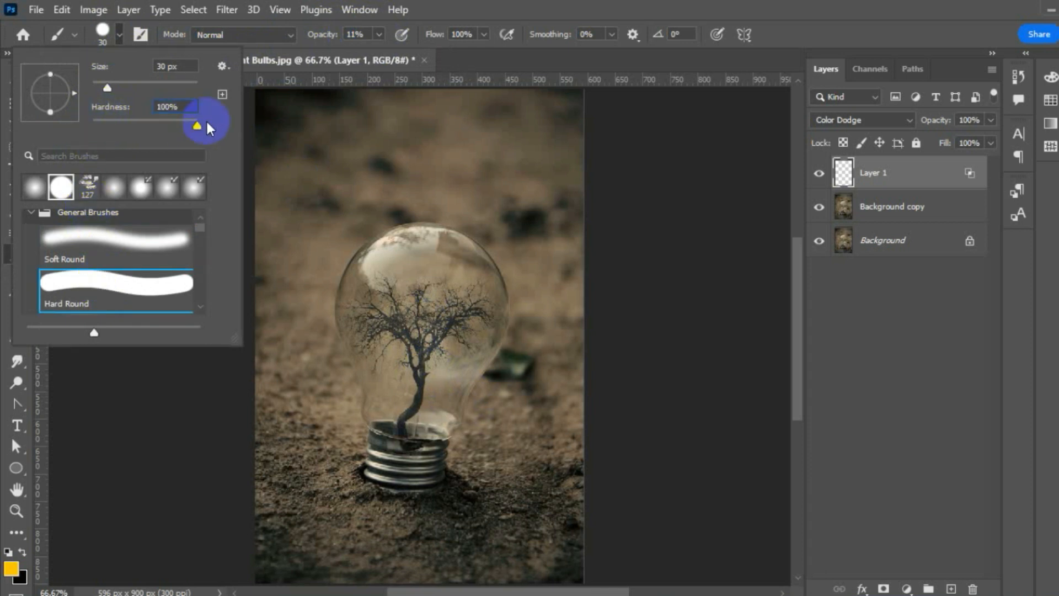
pyautogui.moveTo(197, 127); pyautogui.dragTo(99, 122)
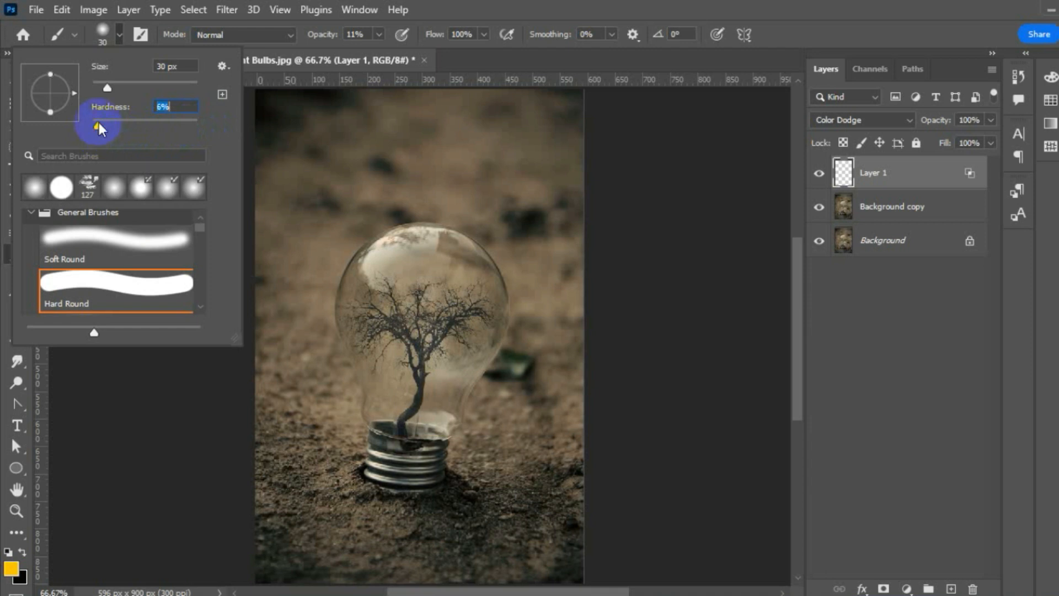
pyautogui.click(223, 9)
pyautogui.press('Escape')
pyautogui.moveTo(405, 224); pyautogui.dragTo(413, 243)
pyautogui.hotkey('ctrl', 'z')
pyautogui.click(355, 66)
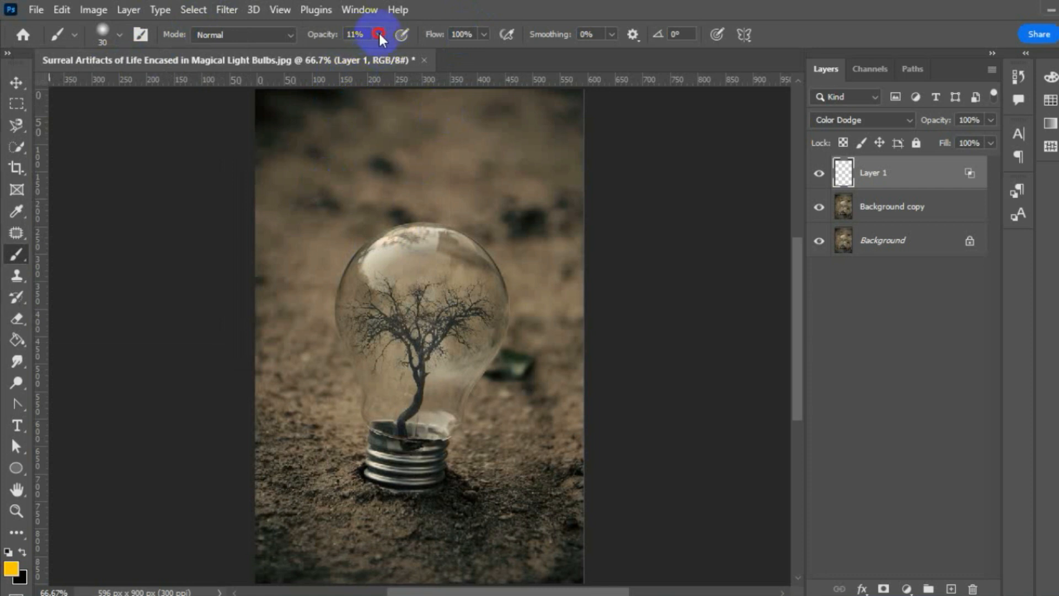
# Step: Set the brush opacity to 100% and paint yellow over the tree's trunk and lower branches on Layer 1
pyautogui.click(379, 33)
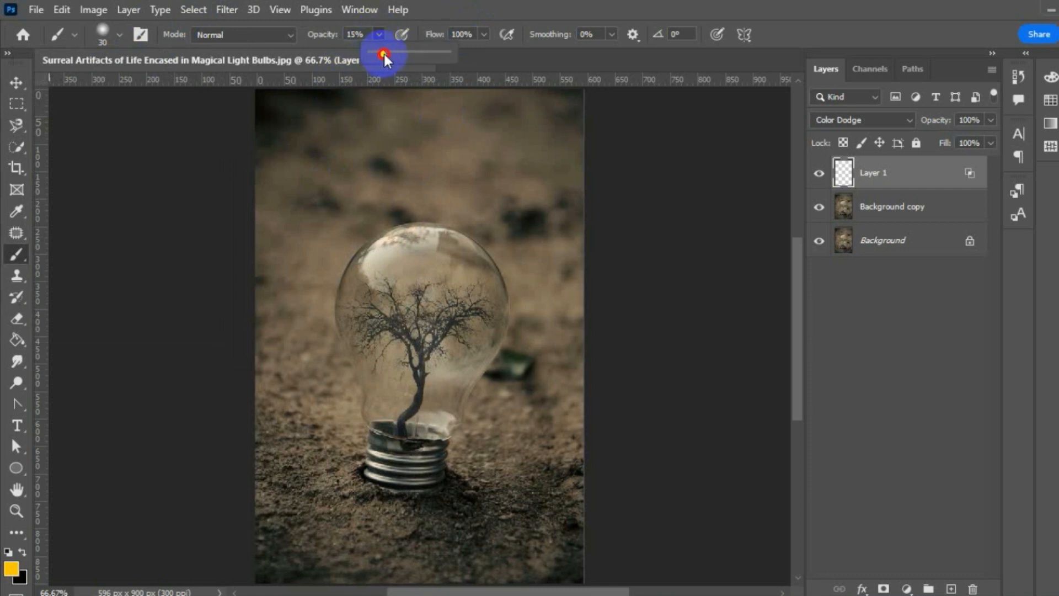
pyautogui.moveTo(437, 55); pyautogui.dragTo(448, 55)
pyautogui.moveTo(418, 380)
pyautogui.mouseDown()
pyautogui.moveTo(409, 437)
pyautogui.moveTo(428, 378)
pyautogui.moveTo(398, 330)
pyautogui.moveTo(421, 376)
pyautogui.moveTo(424, 348)
pyautogui.moveTo(435, 364)
pyautogui.moveTo(462, 324)
pyautogui.mouseUp()
pyautogui.moveTo(400, 418)
pyautogui.mouseDown()
pyautogui.moveTo(386, 428)
pyautogui.moveTo(394, 443)
pyautogui.mouseUp()
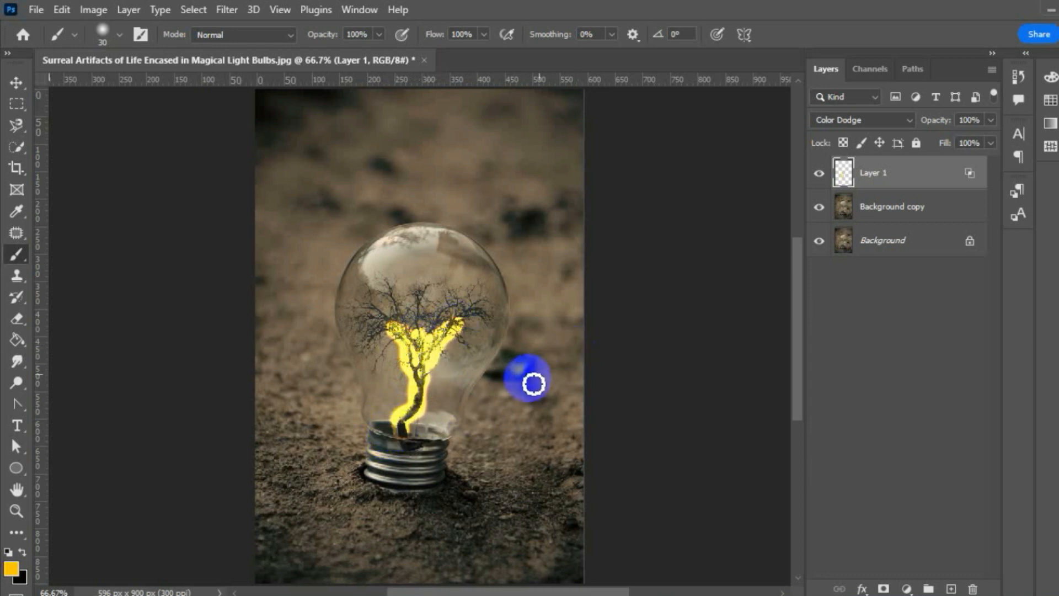
pyautogui.moveTo(429, 355); pyautogui.dragTo(434, 356)
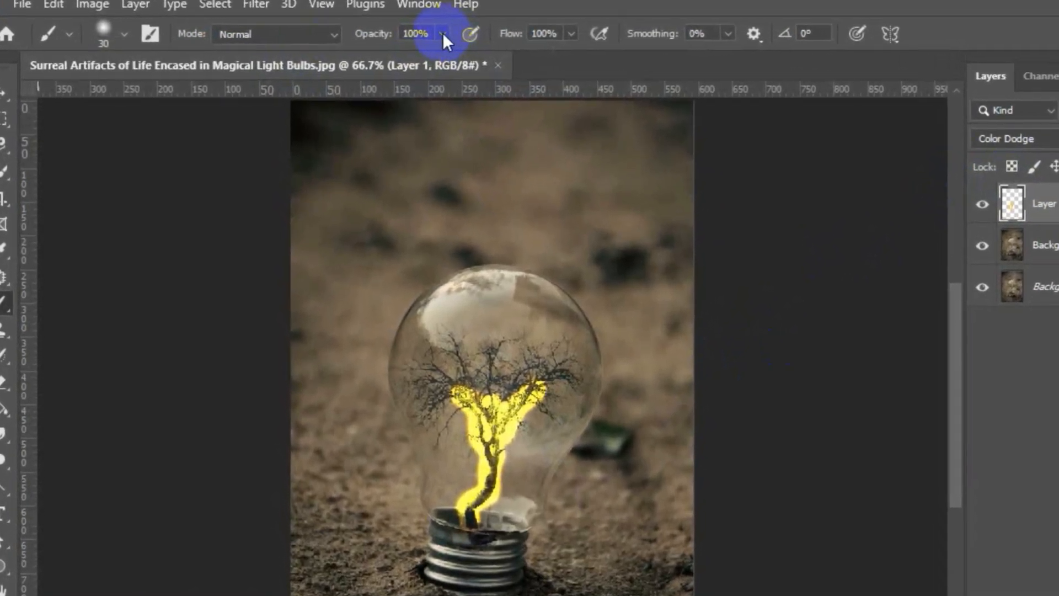
# Step: Paint a soft yellow glow over the tree's crown with a Soft Round brush at 243 px size and 5% hardness
pyautogui.click(120, 35)
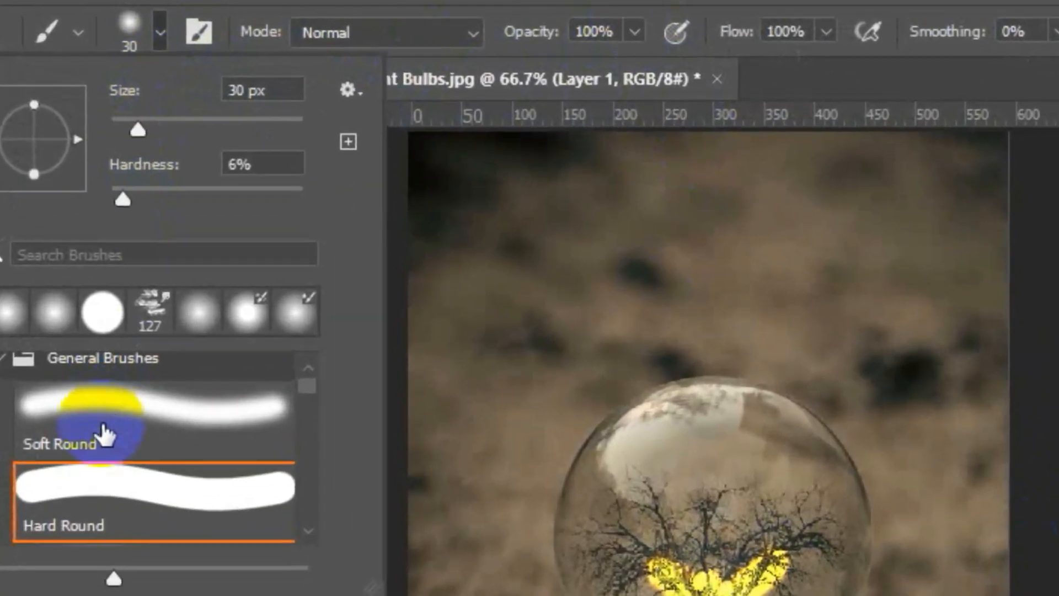
pyautogui.click(82, 337)
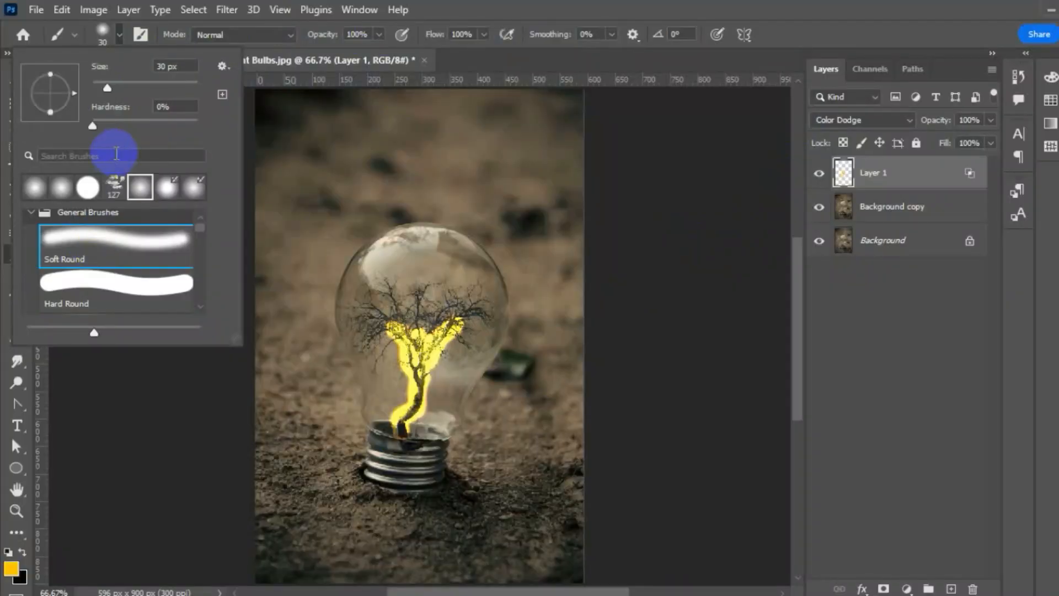
pyautogui.moveTo(92, 126); pyautogui.dragTo(95, 126)
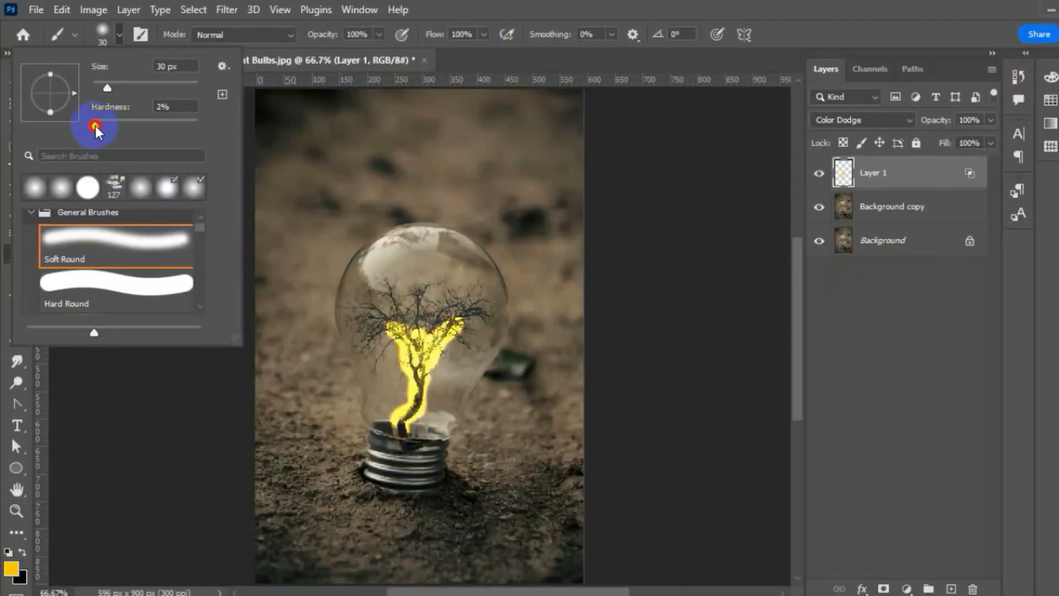
pyautogui.moveTo(98, 127); pyautogui.dragTo(98, 127)
pyautogui.moveTo(111, 85)
pyautogui.mouseDown()
pyautogui.moveTo(186, 93)
pyautogui.moveTo(173, 89)
pyautogui.mouseUp()
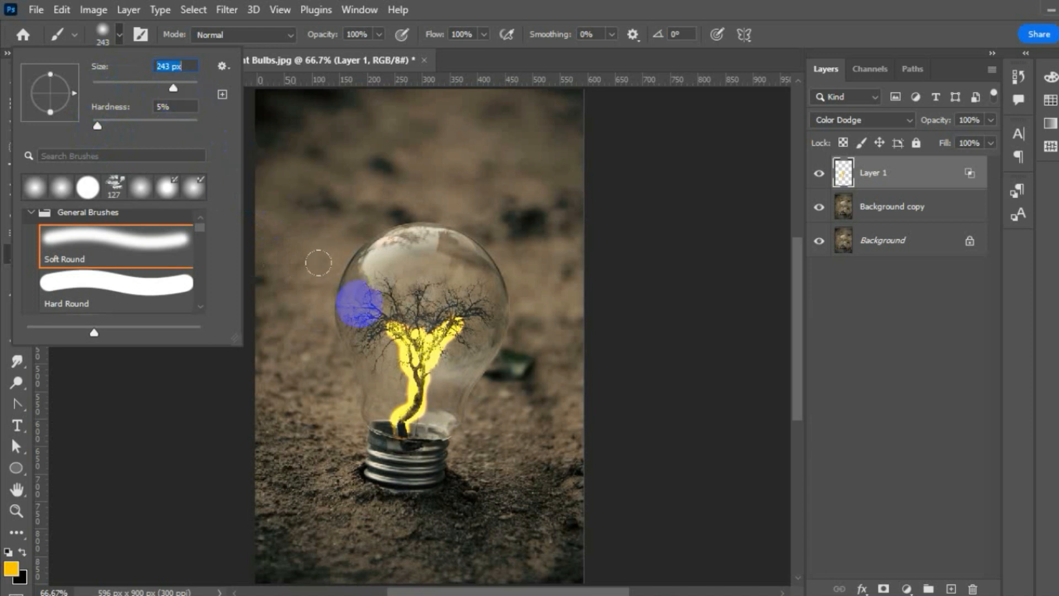
pyautogui.click(116, 34)
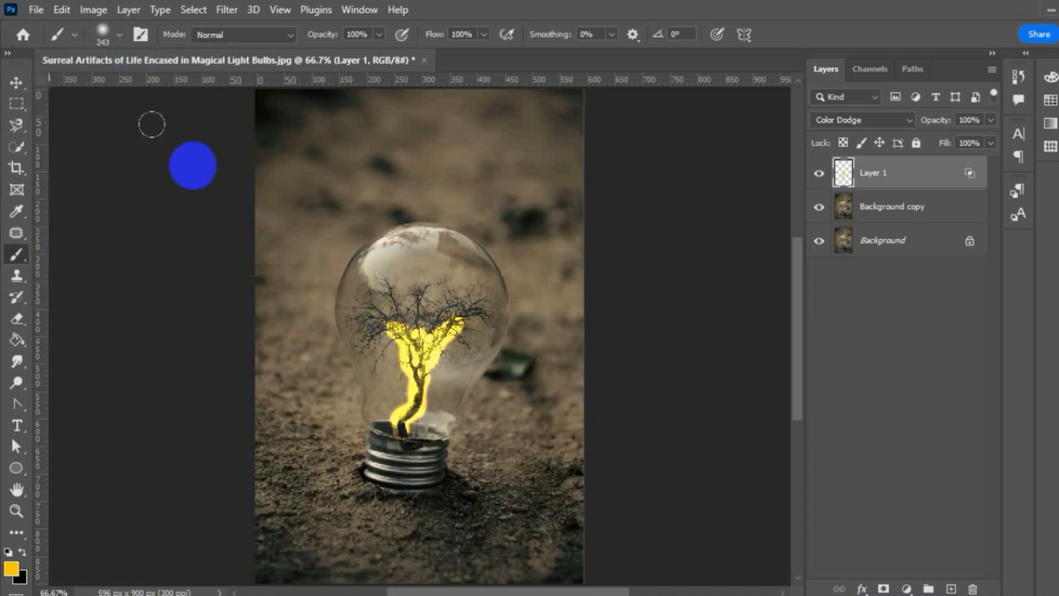
pyautogui.click(426, 316)
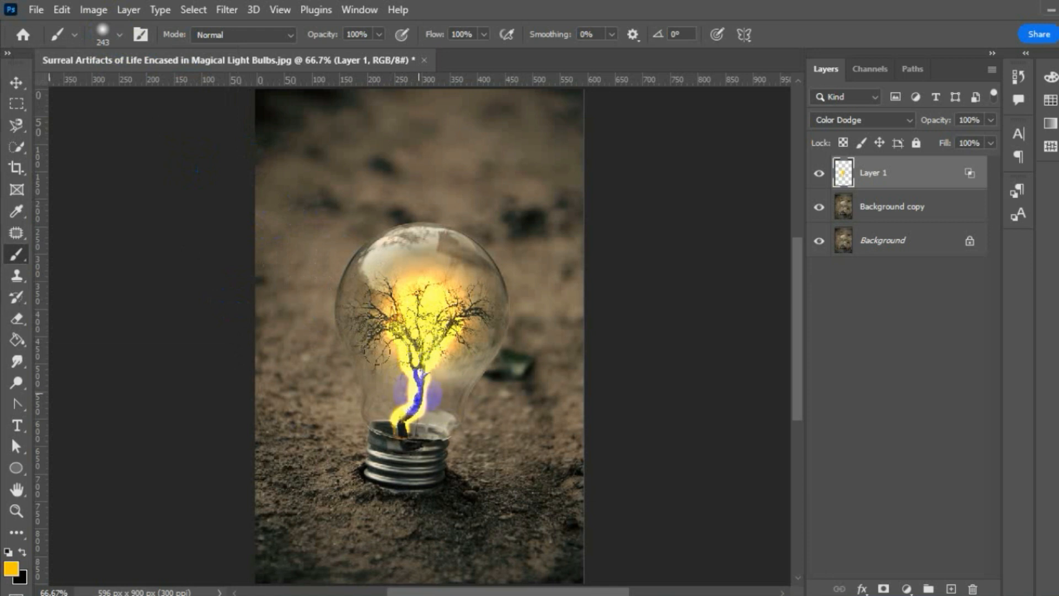
# Step: Lower the brush opacity to 12% and build up soft yellow light around the tree's trunk and roots on Layer 1
pyautogui.click(378, 34)
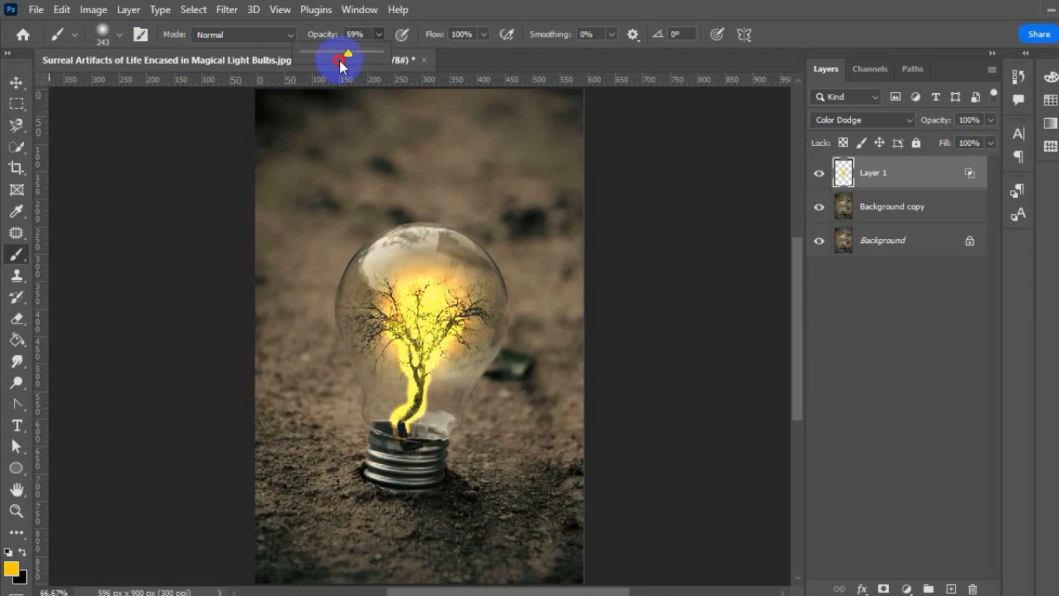
pyautogui.moveTo(324, 62); pyautogui.dragTo(311, 64)
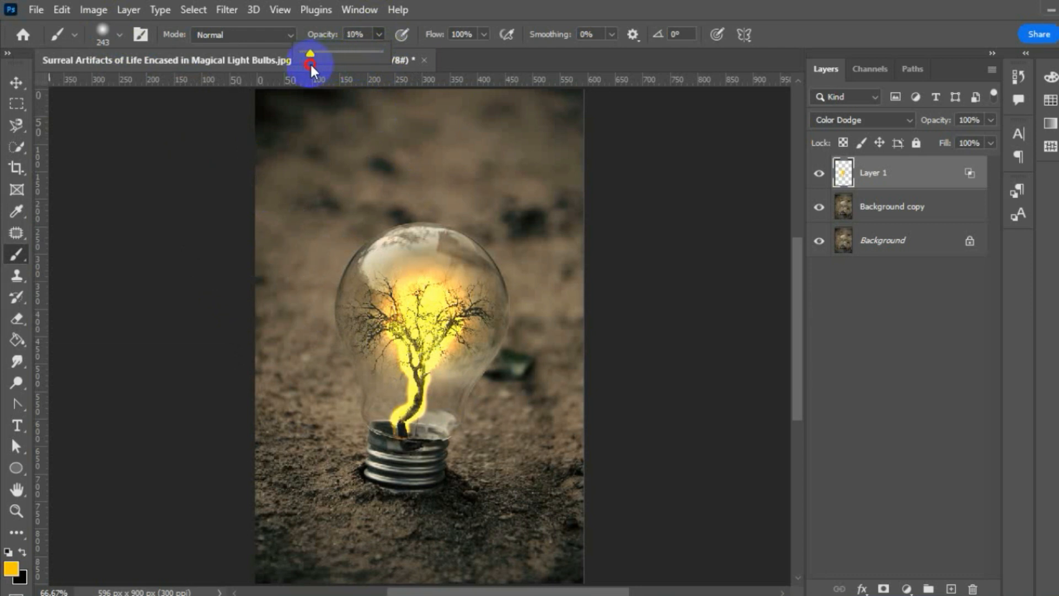
pyautogui.moveTo(414, 424); pyautogui.dragTo(421, 364)
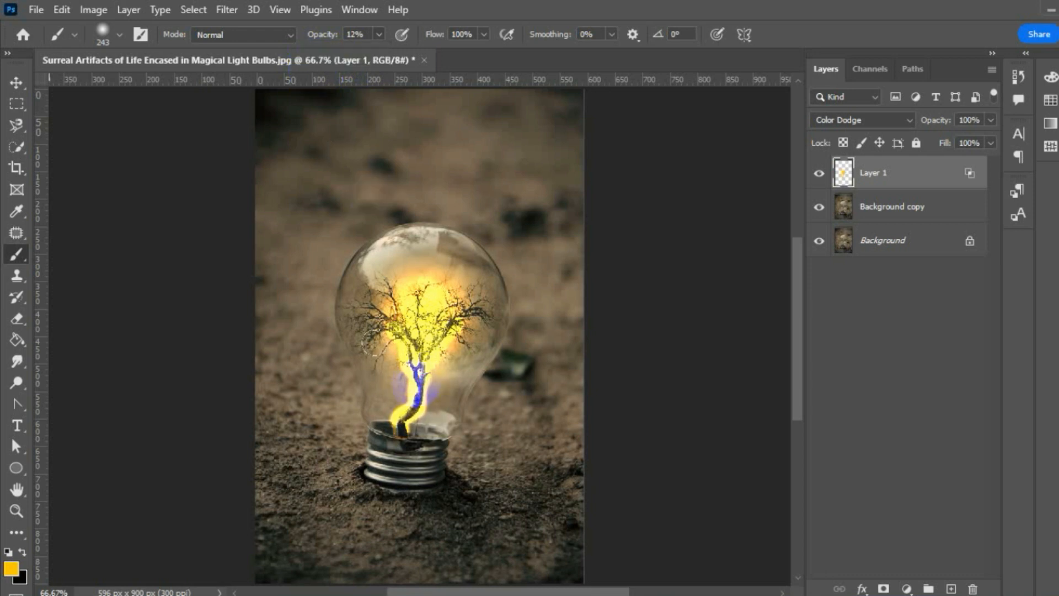
pyautogui.click(409, 393)
pyautogui.click(404, 407)
pyautogui.click(405, 414)
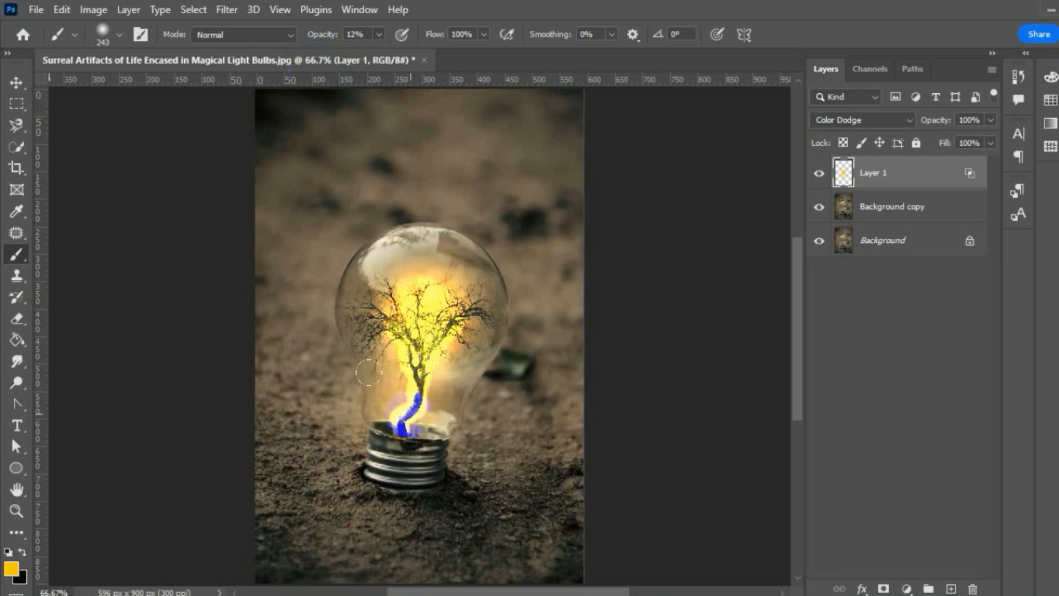
pyautogui.click(412, 417)
# Step: Paint the faint yellow glow over the whole inside of the glass bulb and just around its outer edge
pyautogui.moveTo(411, 359)
pyautogui.mouseDown()
pyautogui.moveTo(411, 338)
pyautogui.moveTo(419, 393)
pyautogui.mouseUp()
pyautogui.moveTo(418, 354)
pyautogui.mouseDown()
pyautogui.moveTo(460, 334)
pyautogui.moveTo(461, 314)
pyautogui.moveTo(389, 323)
pyautogui.moveTo(354, 308)
pyautogui.moveTo(361, 245)
pyautogui.moveTo(353, 303)
pyautogui.moveTo(353, 274)
pyautogui.mouseUp()
pyautogui.moveTo(318, 236)
pyautogui.mouseDown()
pyautogui.moveTo(409, 238)
pyautogui.moveTo(415, 300)
pyautogui.moveTo(481, 312)
pyautogui.moveTo(469, 314)
pyautogui.moveTo(463, 259)
pyautogui.moveTo(413, 213)
pyautogui.moveTo(468, 225)
pyautogui.moveTo(494, 265)
pyautogui.moveTo(499, 292)
pyautogui.moveTo(478, 353)
pyautogui.moveTo(441, 389)
pyautogui.moveTo(373, 400)
pyautogui.mouseUp()
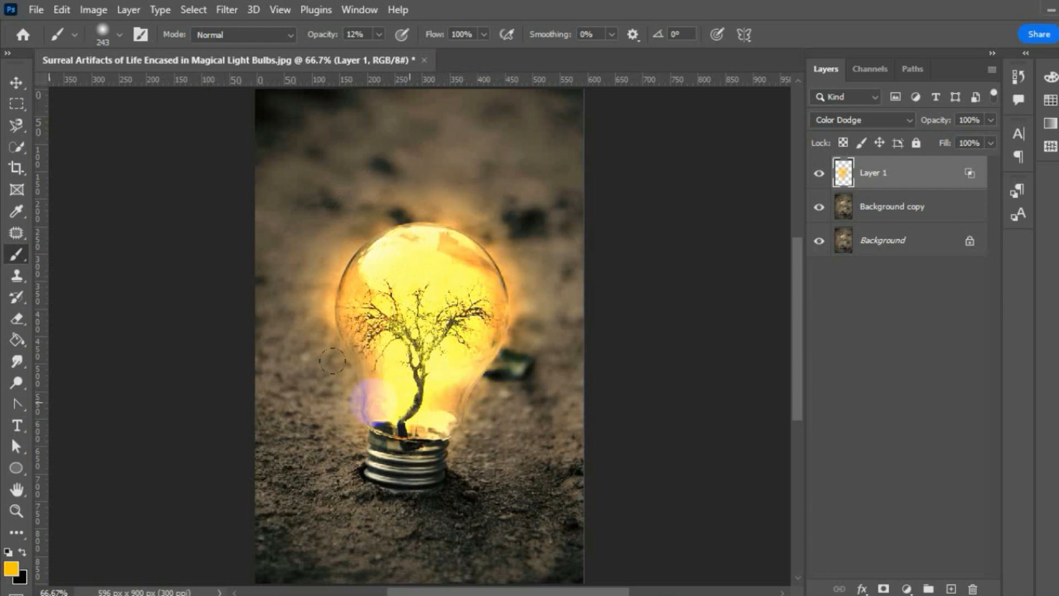
# Step: Spread the glow onto the background and soil around the bulb and its metal base, reducing the brush opacity to 8%
pyautogui.moveTo(323, 355)
pyautogui.mouseDown()
pyautogui.moveTo(346, 357)
pyautogui.moveTo(319, 193)
pyautogui.moveTo(359, 167)
pyautogui.moveTo(440, 166)
pyautogui.moveTo(424, 138)
pyautogui.moveTo(343, 126)
pyautogui.moveTo(290, 161)
pyautogui.moveTo(450, 210)
pyautogui.moveTo(450, 186)
pyautogui.moveTo(461, 200)
pyautogui.moveTo(455, 310)
pyautogui.moveTo(433, 347)
pyautogui.moveTo(466, 193)
pyautogui.moveTo(381, 57)
pyautogui.moveTo(446, 201)
pyautogui.moveTo(466, 165)
pyautogui.moveTo(376, 134)
pyautogui.moveTo(295, 188)
pyautogui.moveTo(279, 243)
pyautogui.moveTo(315, 156)
pyautogui.moveTo(485, 171)
pyautogui.moveTo(528, 283)
pyautogui.moveTo(501, 366)
pyautogui.moveTo(502, 248)
pyautogui.moveTo(537, 277)
pyautogui.moveTo(491, 186)
pyautogui.moveTo(362, 173)
pyautogui.moveTo(295, 280)
pyautogui.moveTo(324, 371)
pyautogui.moveTo(311, 334)
pyautogui.moveTo(348, 180)
pyautogui.moveTo(529, 203)
pyautogui.moveTo(506, 370)
pyautogui.moveTo(475, 437)
pyautogui.moveTo(499, 447)
pyautogui.mouseUp()
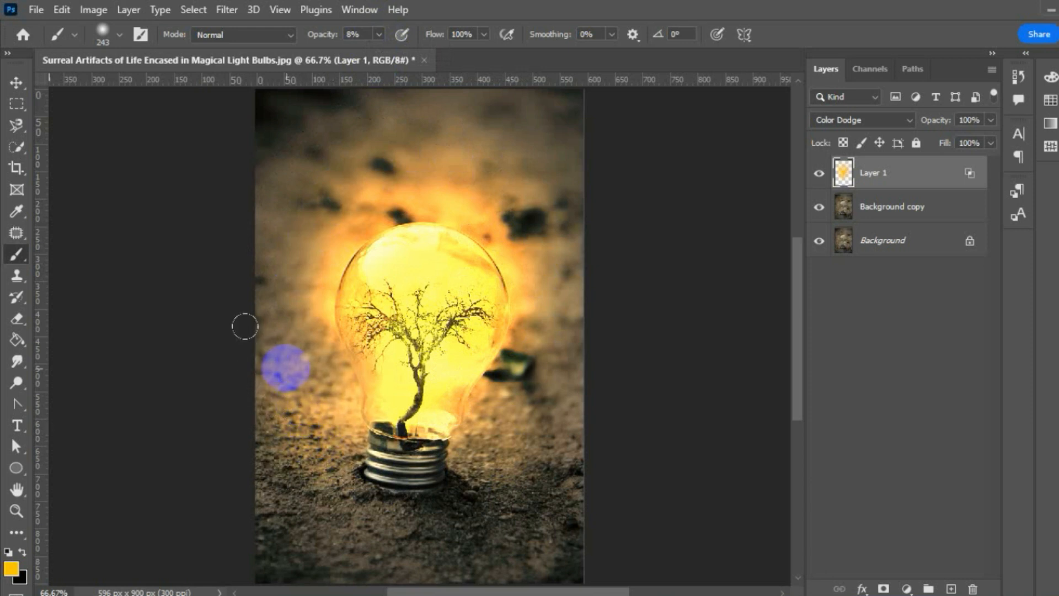
pyautogui.moveTo(531, 368)
pyautogui.mouseDown()
pyautogui.moveTo(502, 465)
pyautogui.moveTo(470, 501)
pyautogui.moveTo(350, 506)
pyautogui.moveTo(419, 522)
pyautogui.moveTo(487, 497)
pyautogui.moveTo(560, 511)
pyautogui.moveTo(551, 506)
pyautogui.moveTo(556, 476)
pyautogui.moveTo(558, 513)
pyautogui.mouseUp()
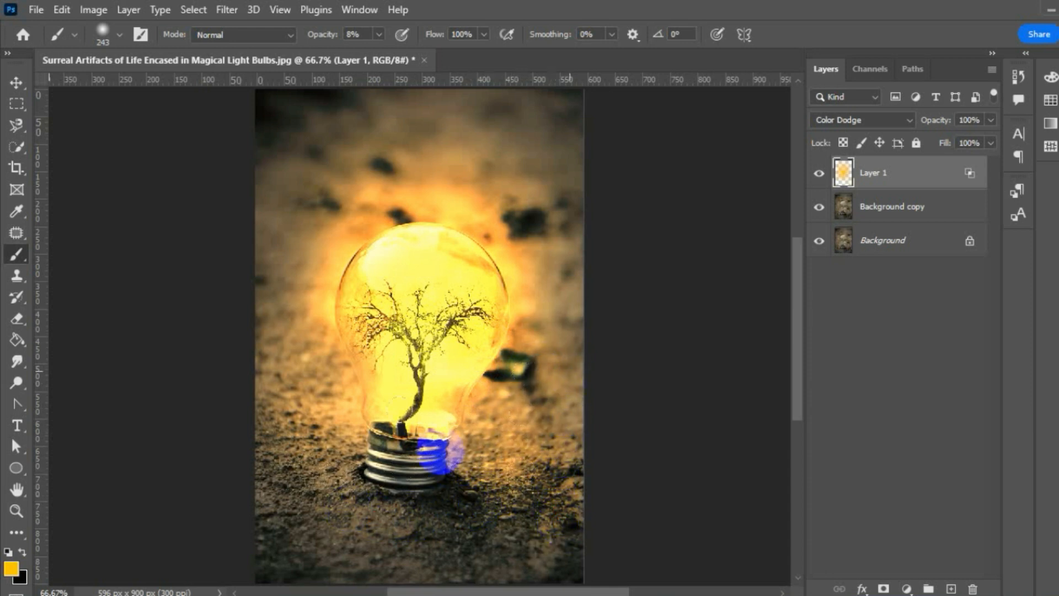
pyautogui.moveTo(290, 421)
pyautogui.mouseDown()
pyautogui.moveTo(276, 429)
pyautogui.moveTo(284, 225)
pyautogui.mouseUp()
pyautogui.moveTo(237, 499)
pyautogui.mouseDown()
pyautogui.moveTo(508, 178)
pyautogui.moveTo(525, 184)
pyautogui.moveTo(526, 517)
pyautogui.mouseUp()
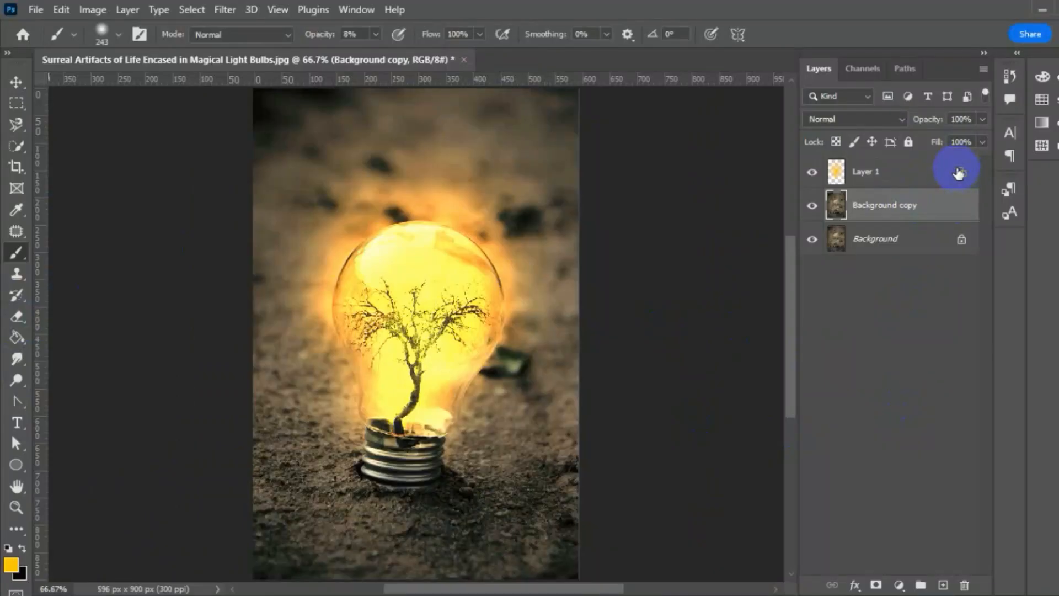
# Step: Make Layer 1 the active layer again
pyautogui.click(959, 172)
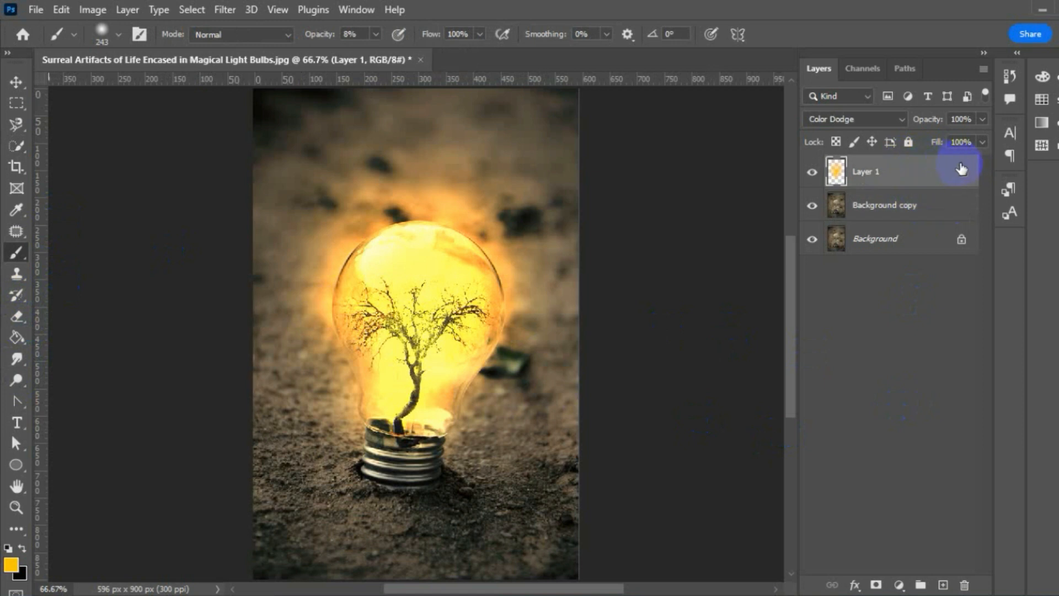